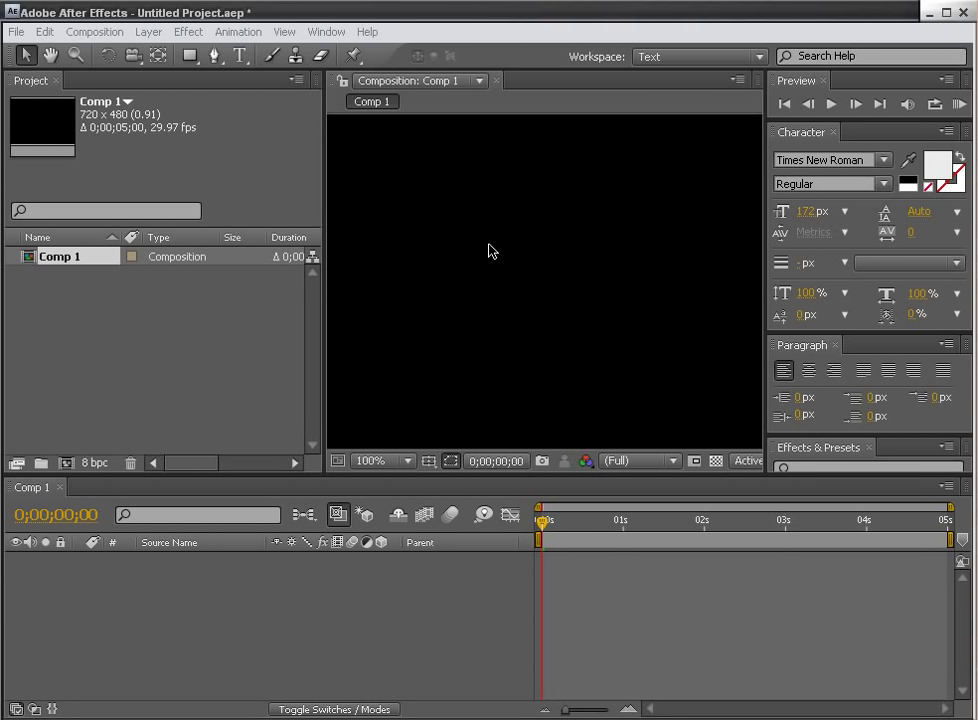
# Step: Create a new workspace named 'carrzkiss' from the Workspace dropdown and confirm it
pyautogui.click(760, 58)
pyautogui.click(694, 239)
pyautogui.write('carrzkiss')
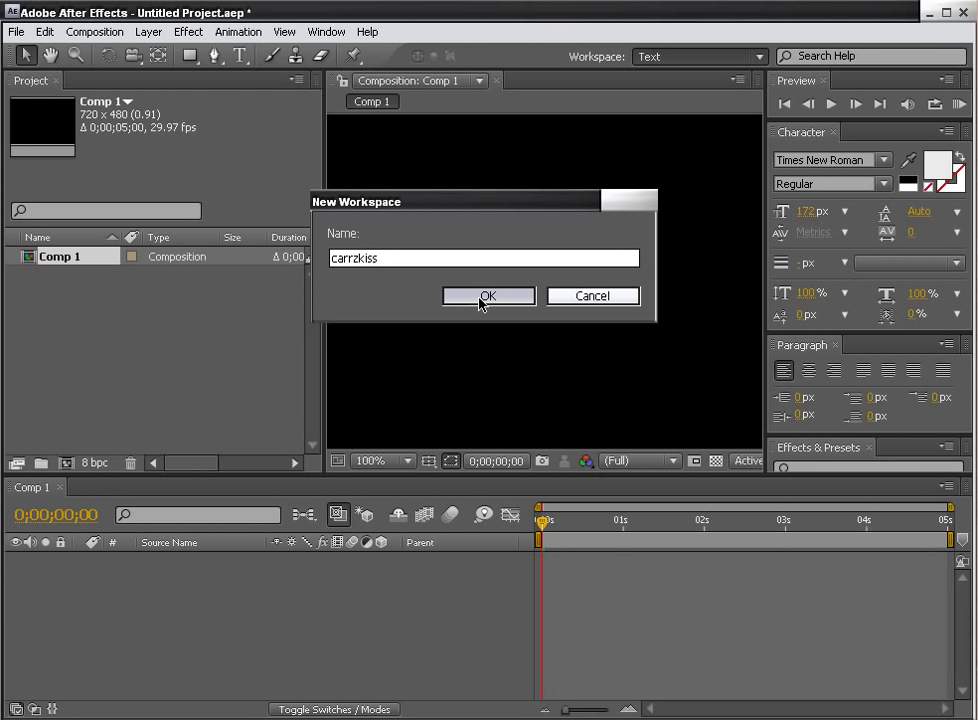
pyautogui.click(484, 296)
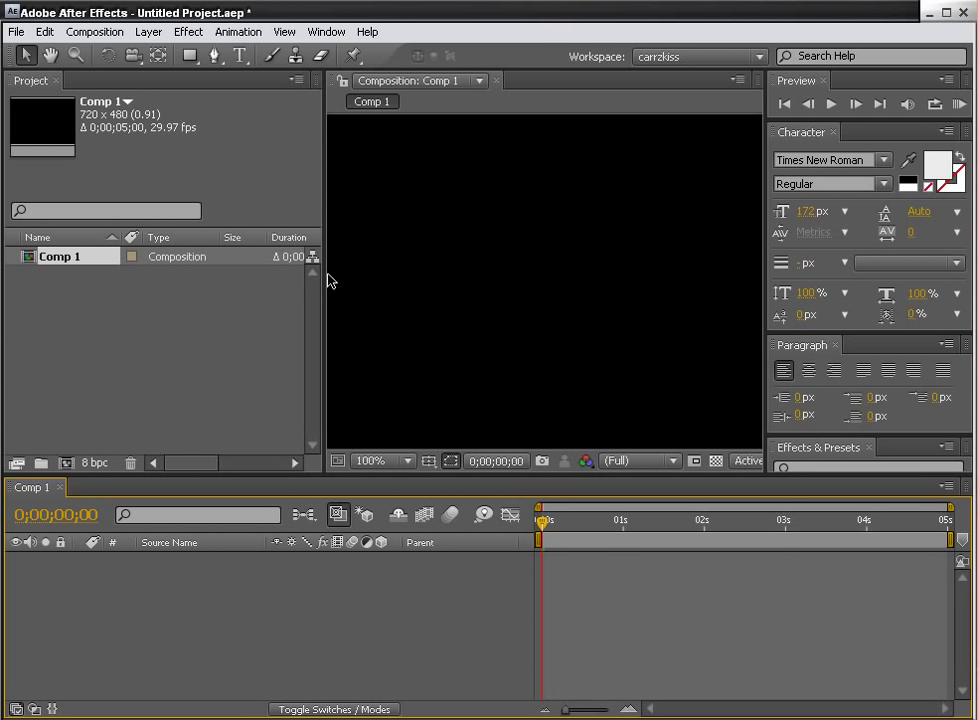
# Step: Widen the Project panel across the upper area and start dragging the Preview panel onto it
pyautogui.moveTo(324, 276); pyautogui.dragTo(641, 266)
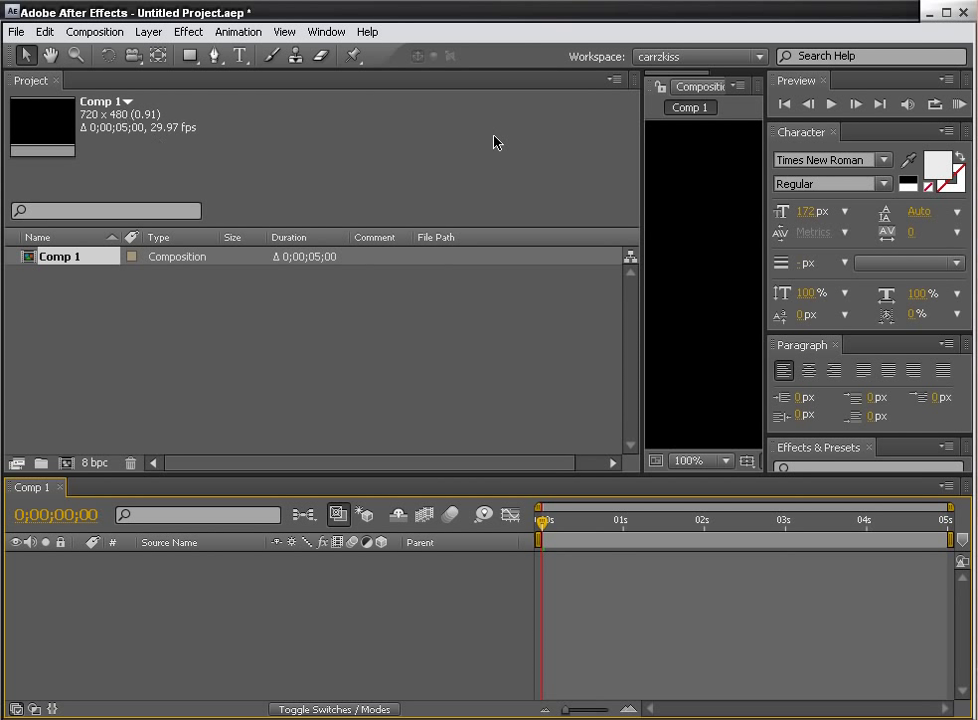
pyautogui.click(795, 82)
pyautogui.moveTo(175, 82); pyautogui.dragTo(167, 84)
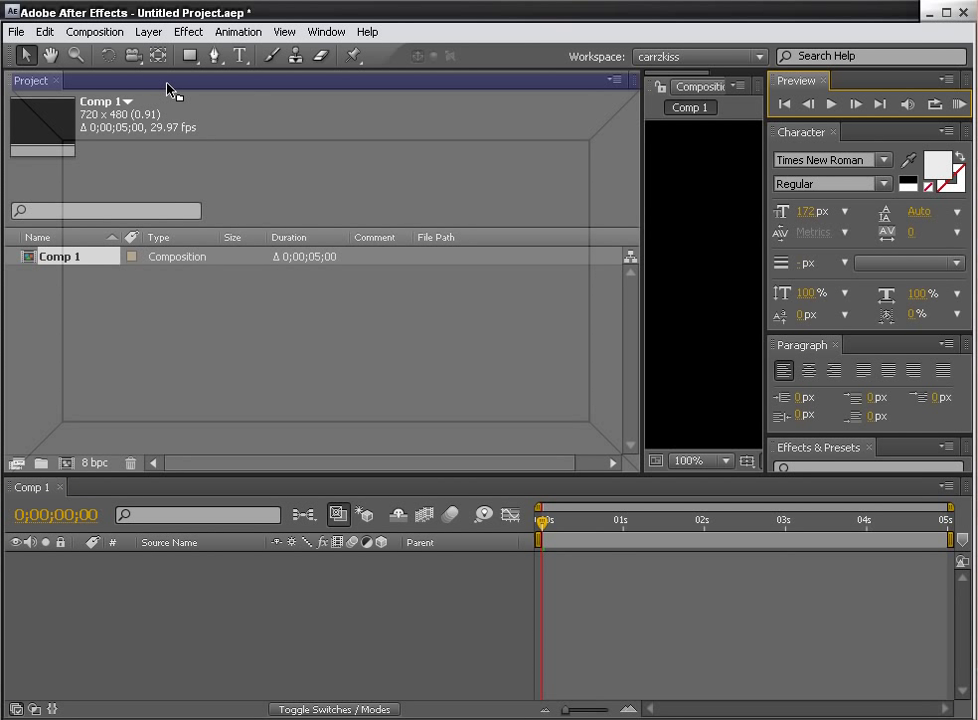
pyautogui.moveTo(167, 84); pyautogui.dragTo(165, 120)
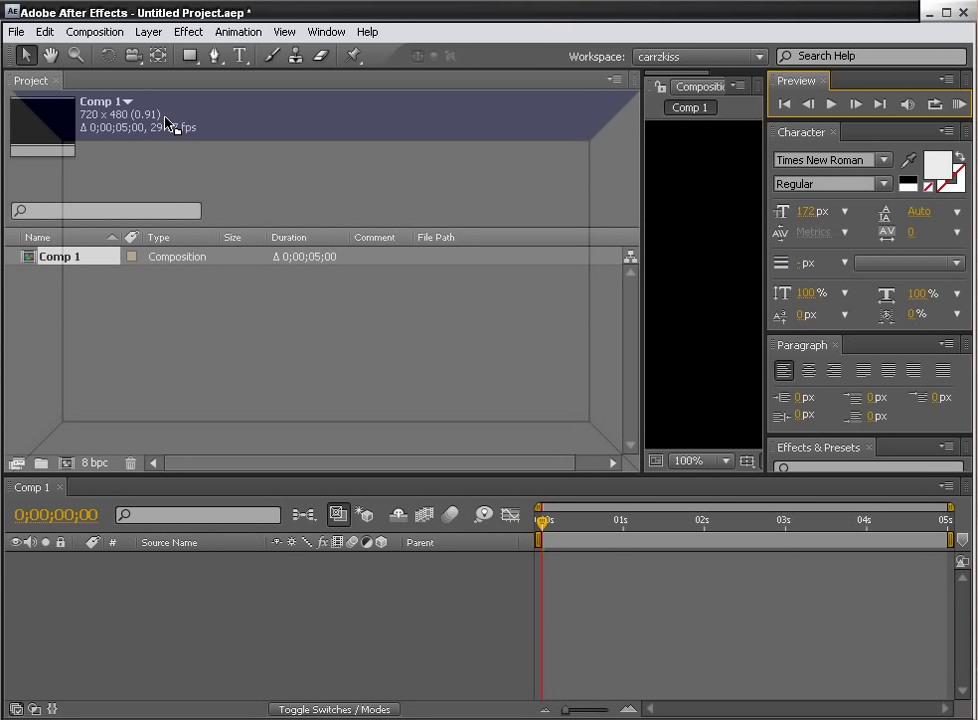
# Step: Dock Preview, Character, Paragraph and Effects & Presets as tabs in the left Project group
pyautogui.moveTo(167, 125); pyautogui.dragTo(165, 88)
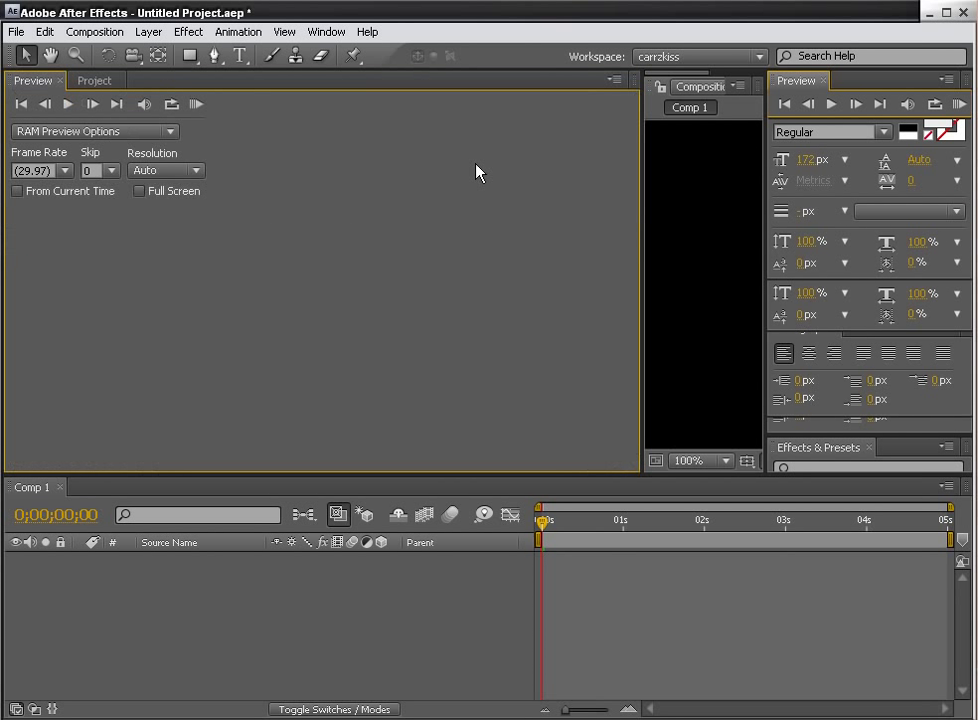
pyautogui.moveTo(805, 81); pyautogui.dragTo(213, 88)
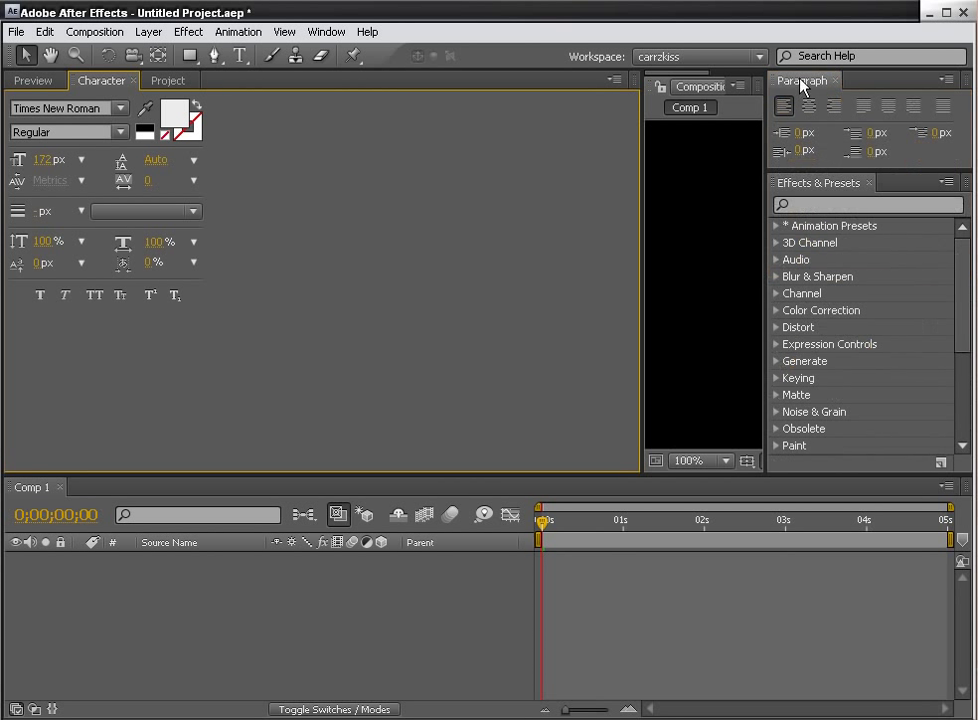
pyautogui.moveTo(258, 91); pyautogui.dragTo(254, 126)
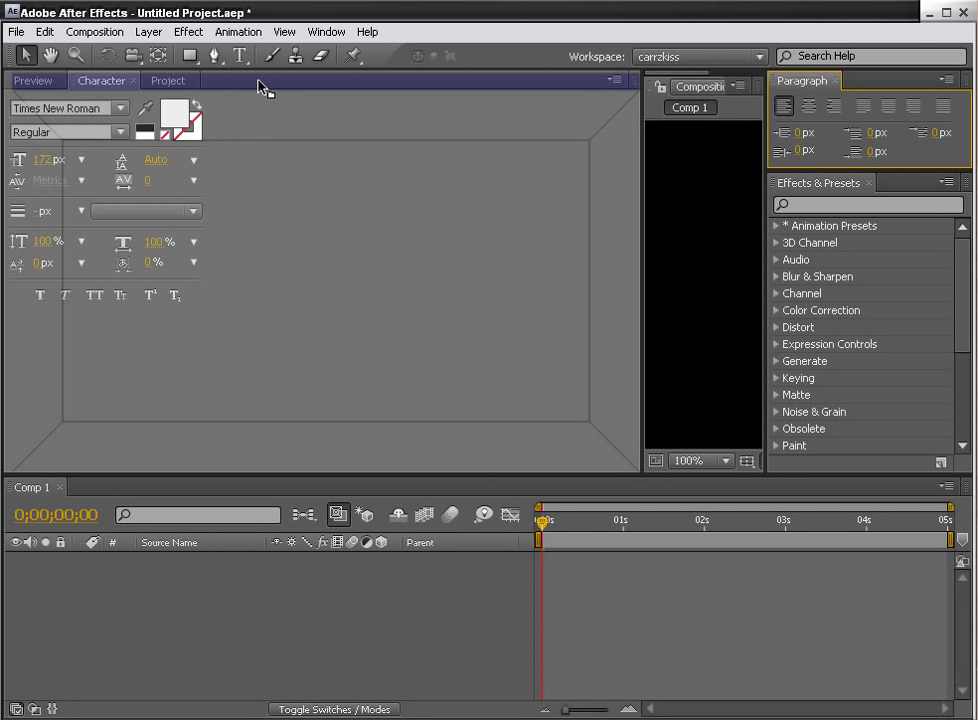
pyautogui.moveTo(251, 124); pyautogui.dragTo(259, 82)
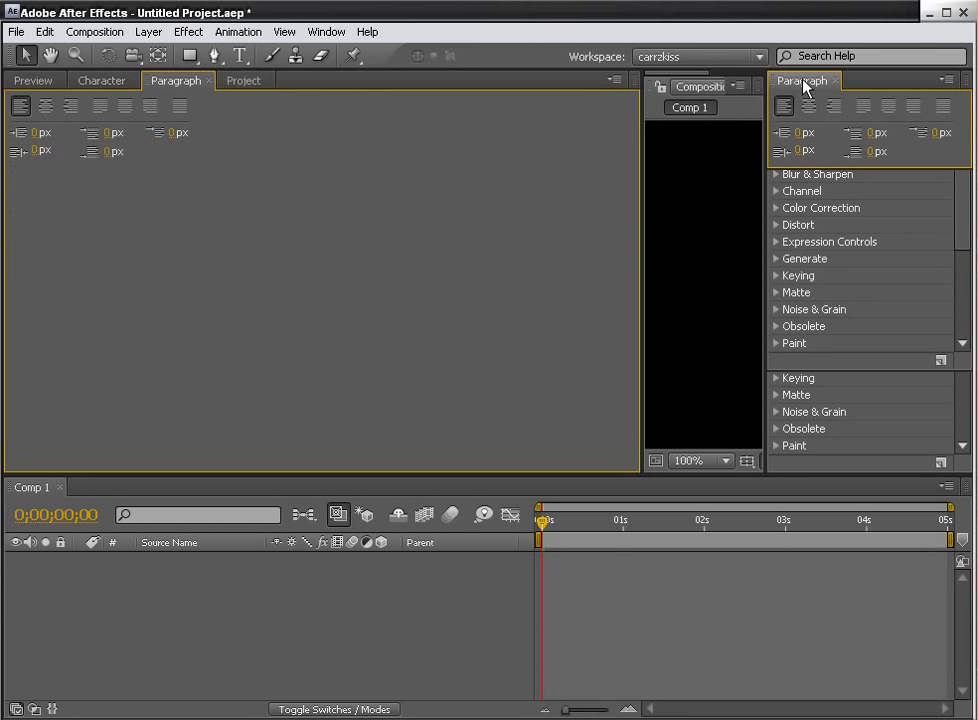
pyautogui.moveTo(818, 86); pyautogui.dragTo(309, 81)
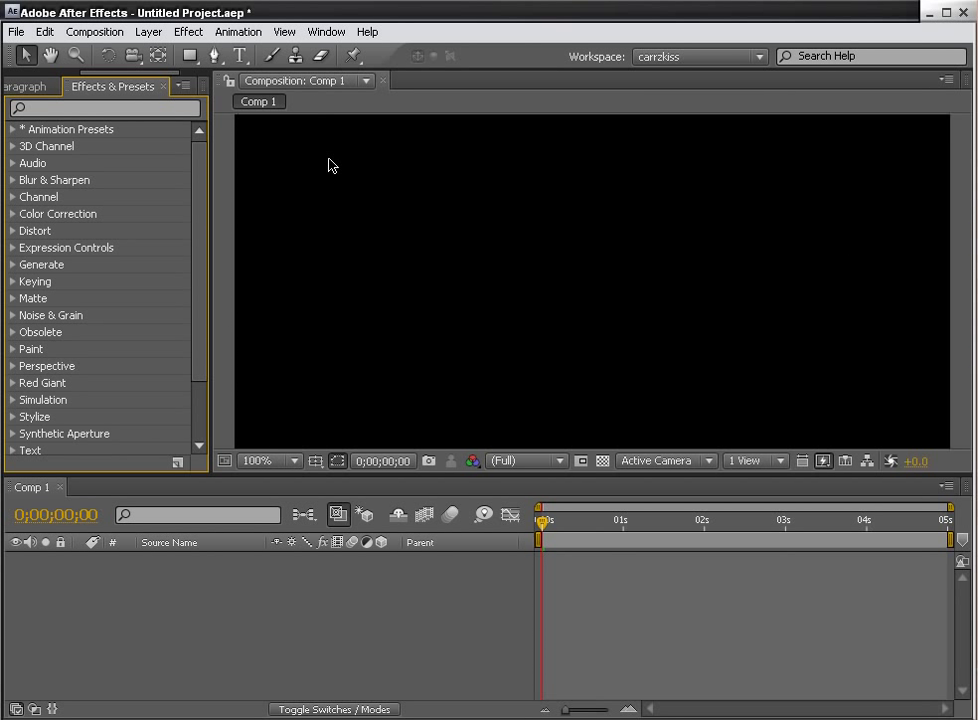
# Step: Show the Brushes panel from the Window menu and dock it as a tab in the left group
pyautogui.click(323, 40)
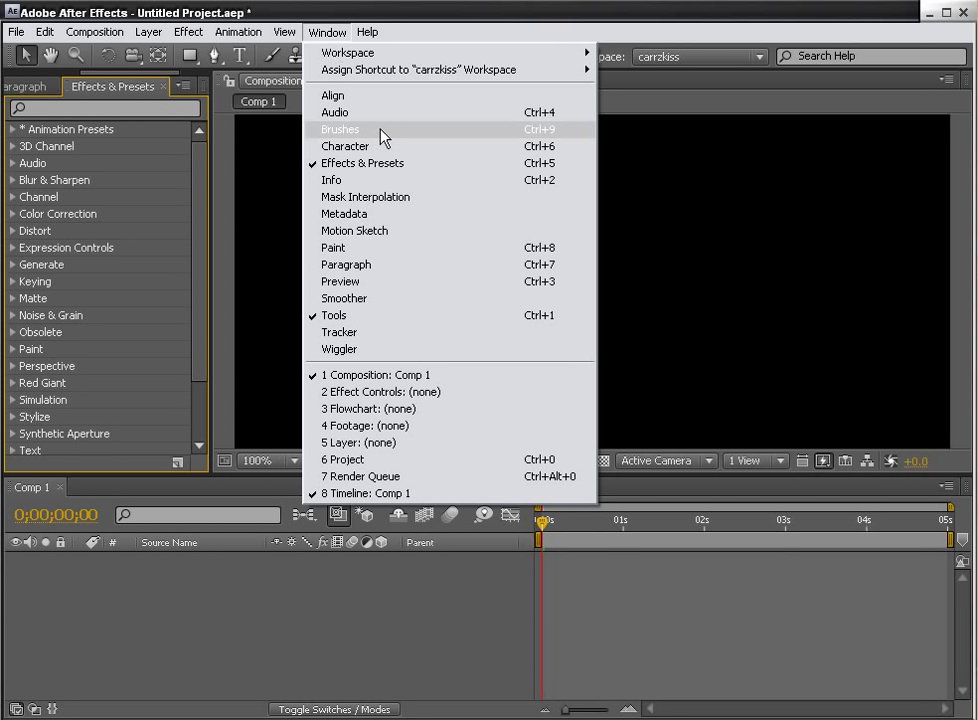
pyautogui.click(383, 137)
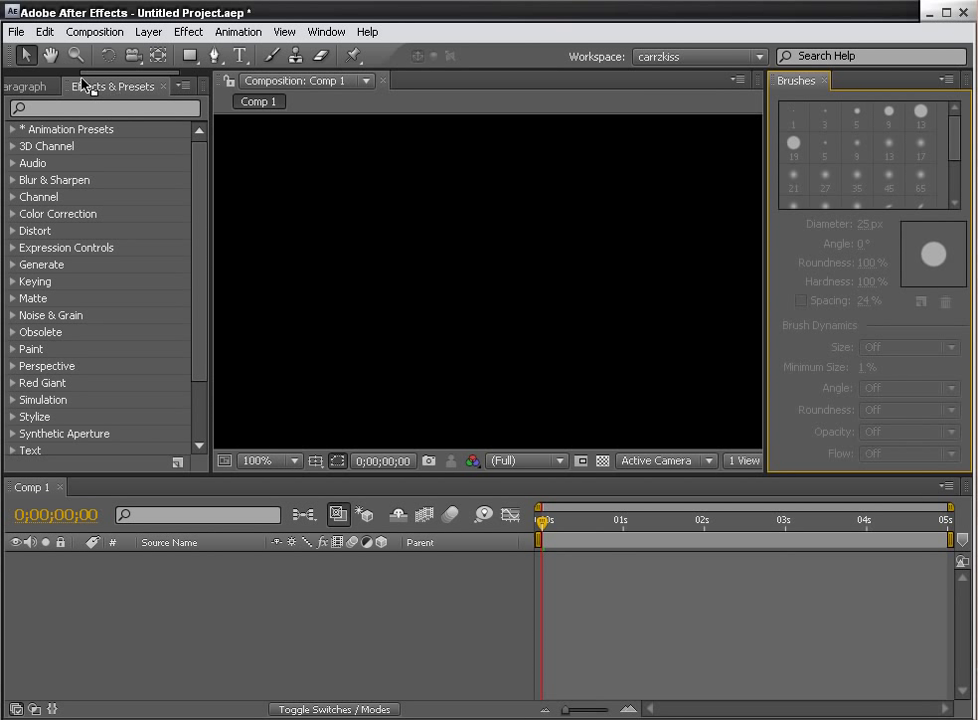
pyautogui.moveTo(84, 86); pyautogui.dragTo(83, 83)
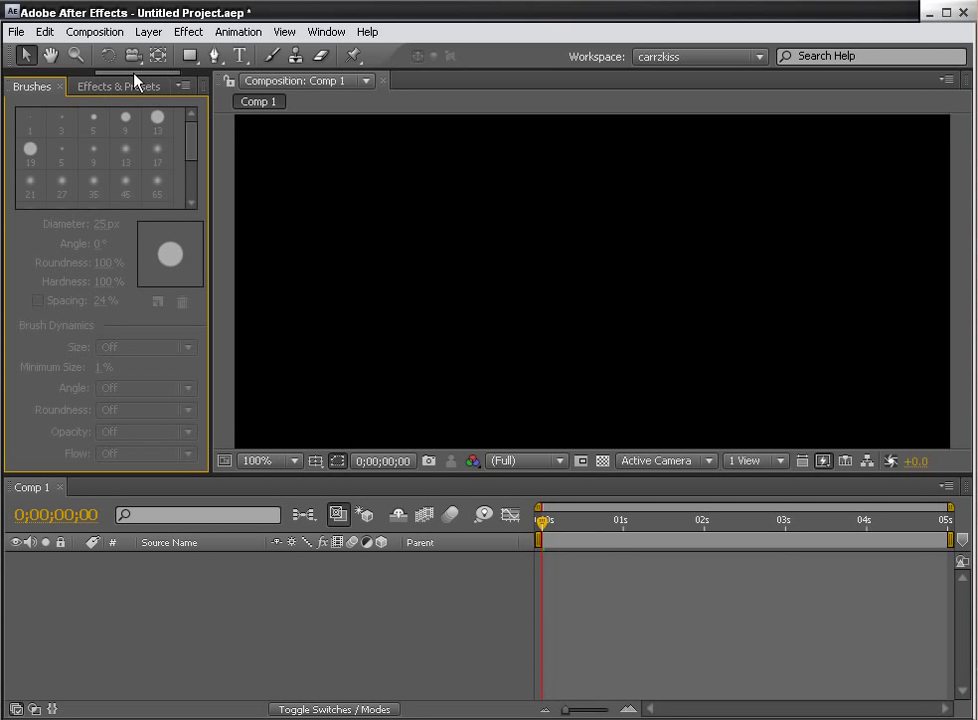
pyautogui.moveTo(134, 73); pyautogui.dragTo(47, 89)
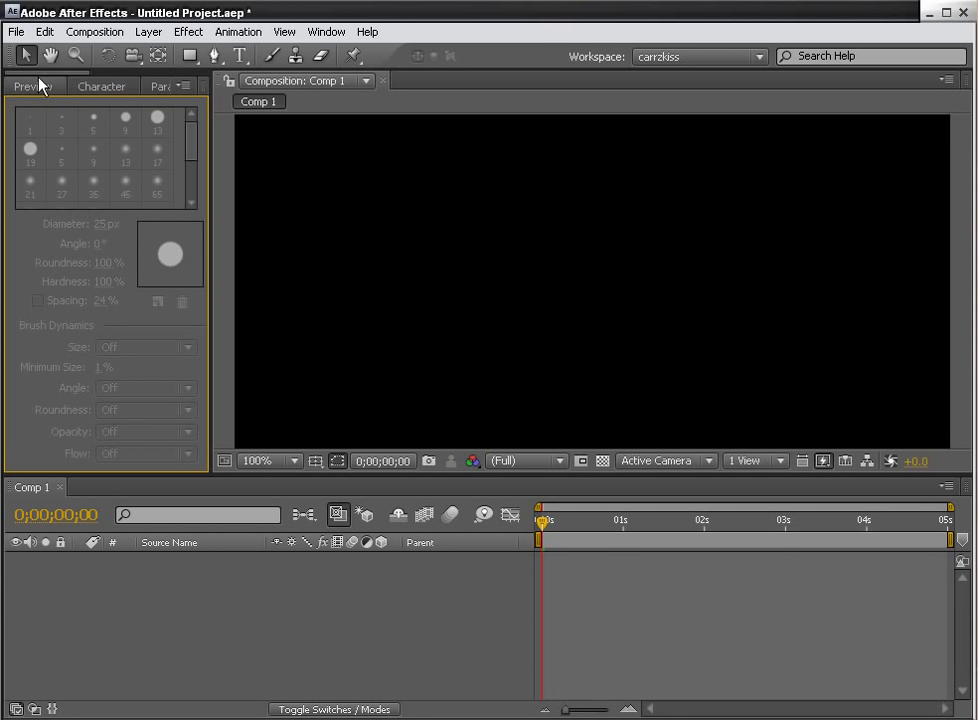
pyautogui.moveTo(47, 72)
pyautogui.mouseDown()
pyautogui.moveTo(136, 74)
pyautogui.moveTo(214, 150)
pyautogui.moveTo(624, 155)
pyautogui.mouseUp()
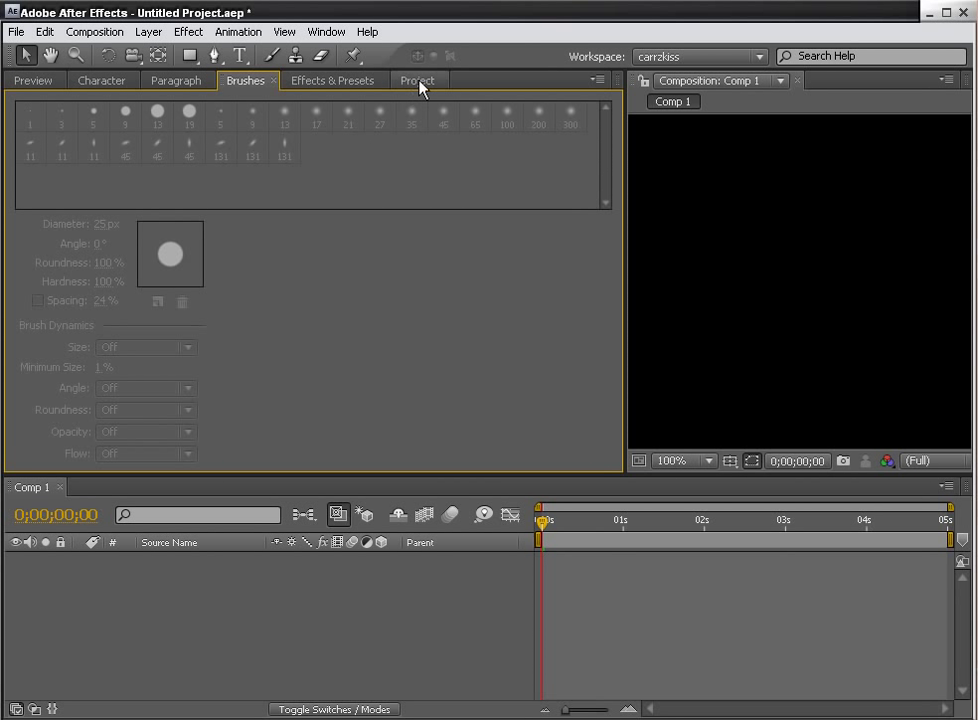
# Step: Order the tabs Project, Preview, Effects & Presets, then narrow the left frame to widen the viewer
pyautogui.moveTo(419, 82); pyautogui.dragTo(22, 82)
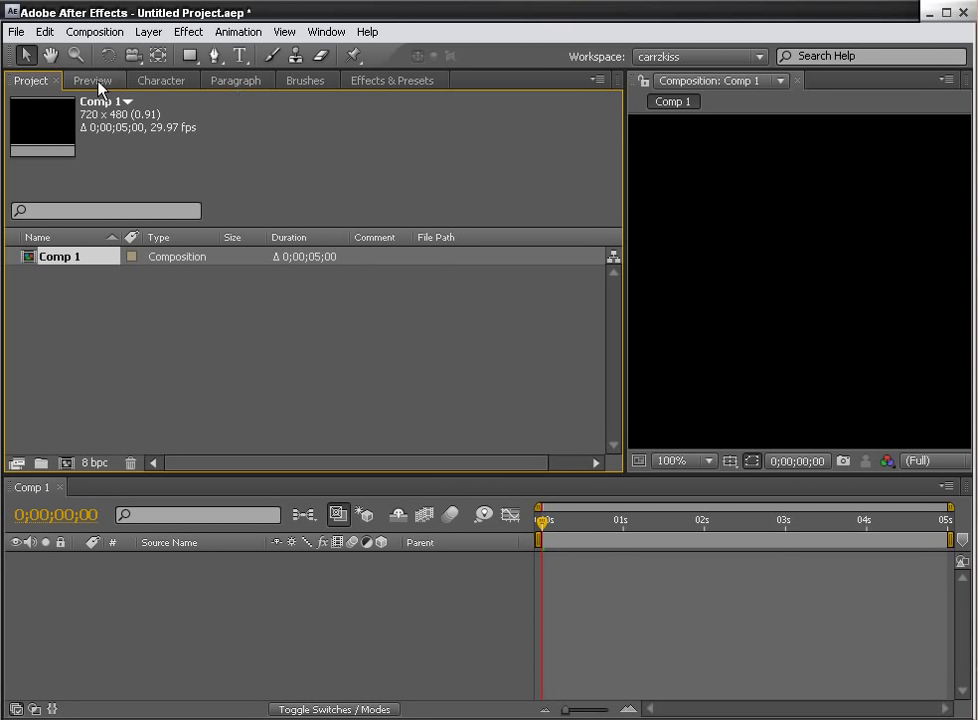
pyautogui.moveTo(404, 82); pyautogui.dragTo(144, 84)
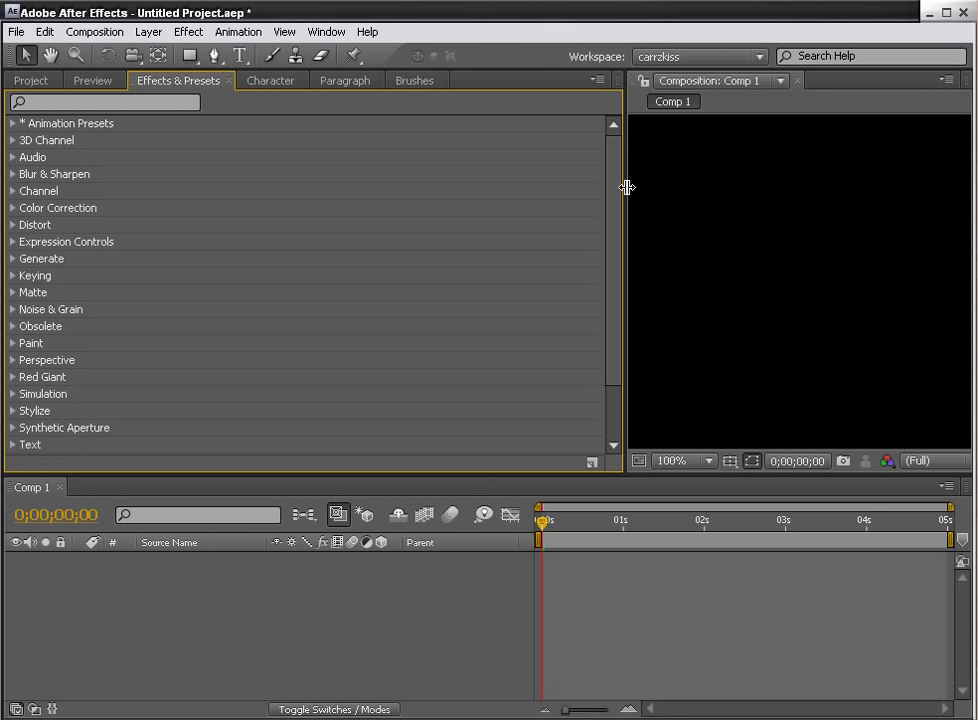
pyautogui.moveTo(627, 187); pyautogui.dragTo(333, 182)
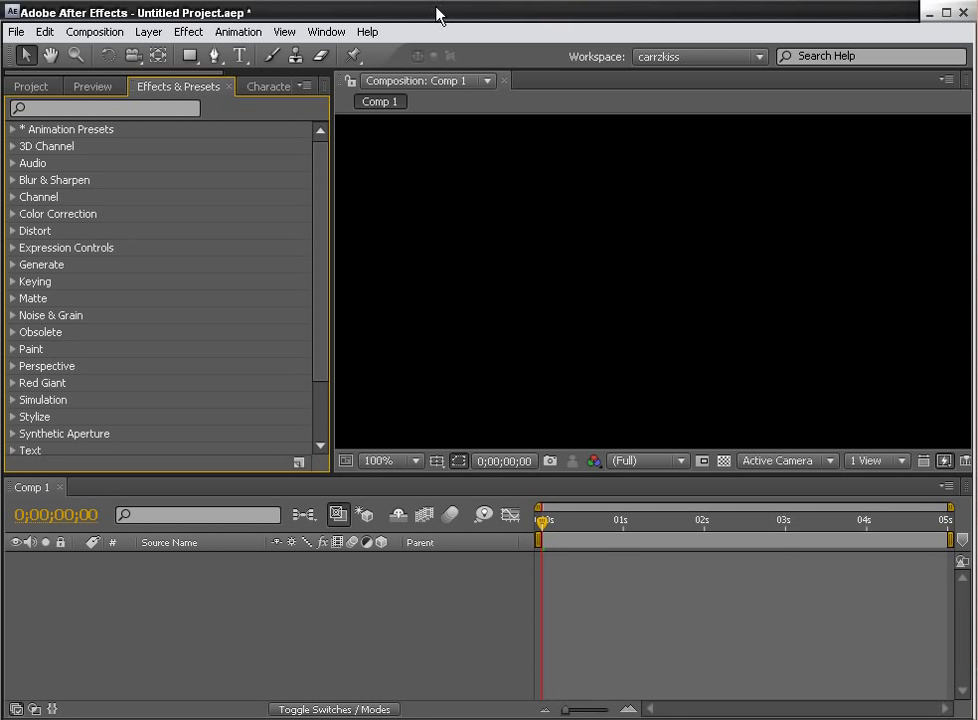
# Step: Nudge the program window back into place and set the Composition viewer magnification to 50%
pyautogui.moveTo(437, 11); pyautogui.dragTo(432, 7)
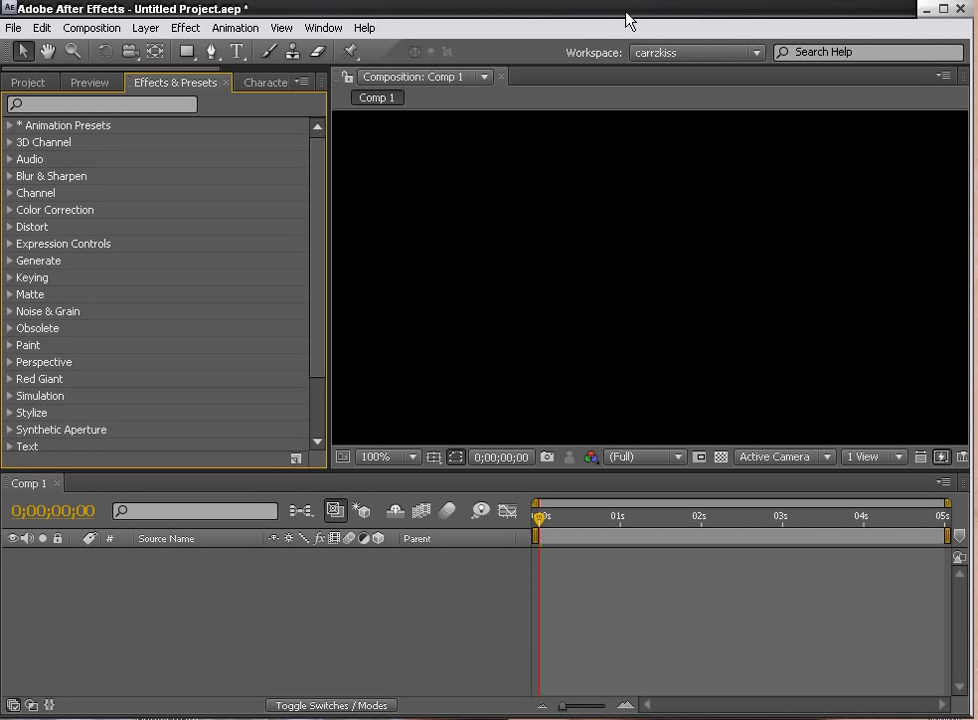
pyautogui.moveTo(626, 20); pyautogui.dragTo(631, 24)
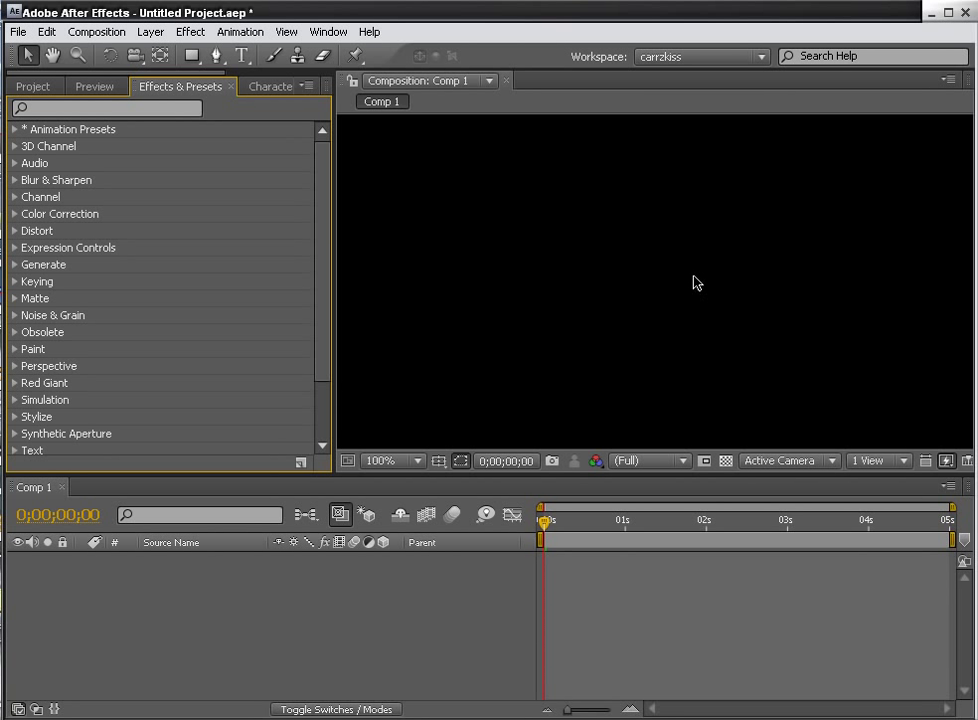
pyautogui.click(419, 461)
pyautogui.click(401, 321)
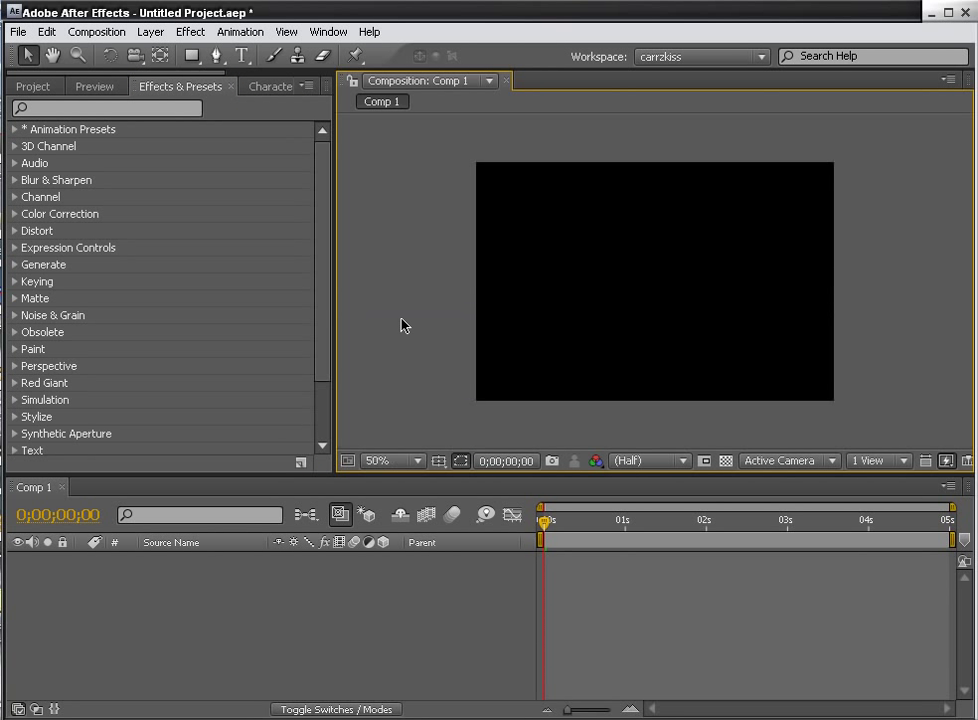